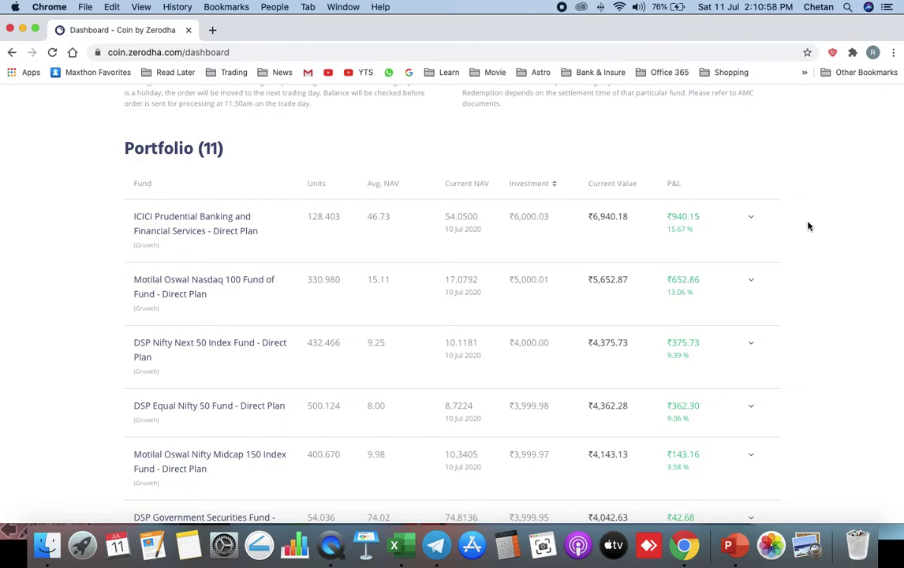
click(745, 224)
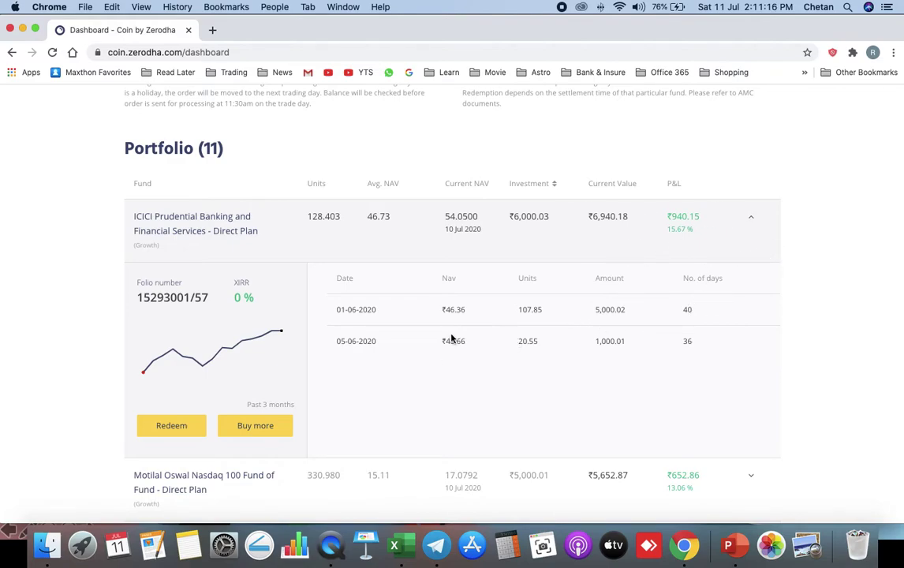
click(752, 218)
scroll(626, 274, down, 2)
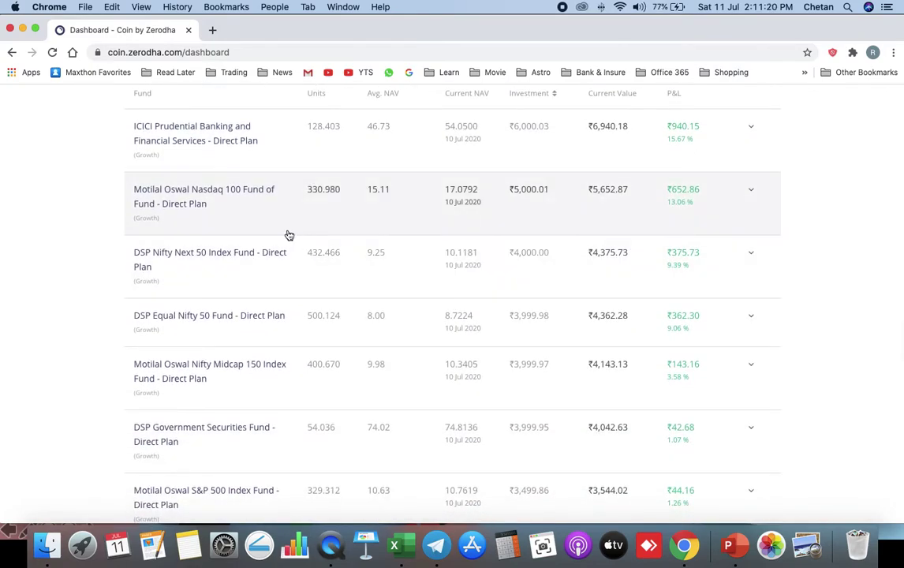
click(754, 194)
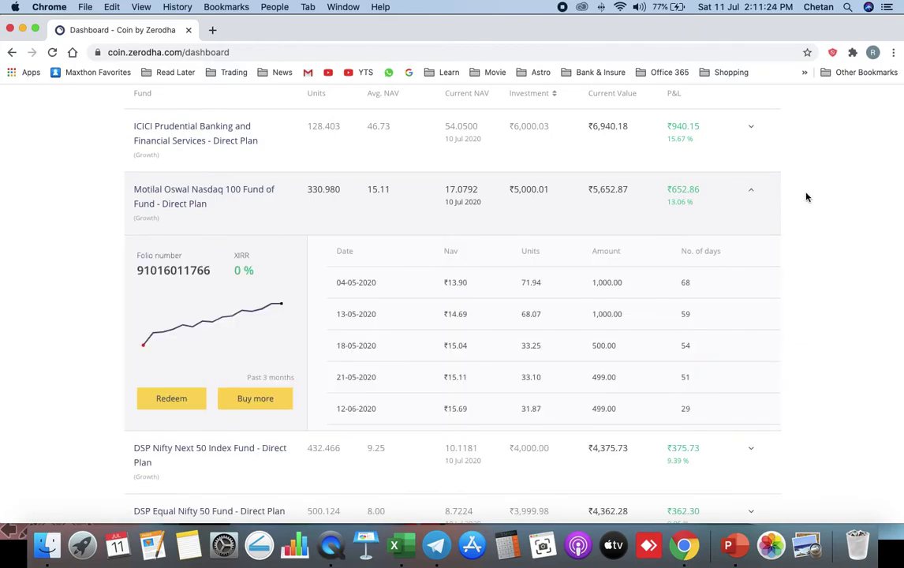
scroll(493, 313, down, 1)
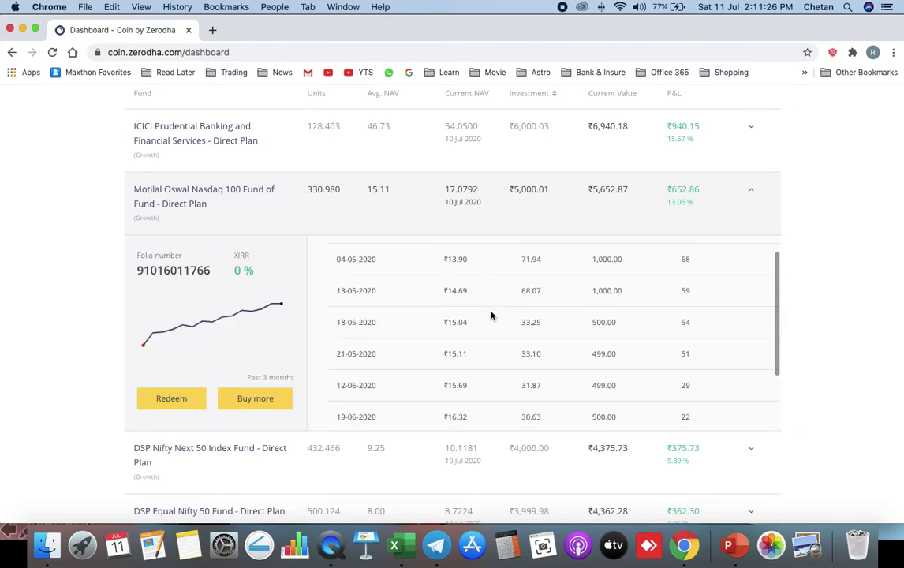
scroll(491, 316, up, 1)
scroll(491, 316, down, 2)
scroll(491, 316, down, 1)
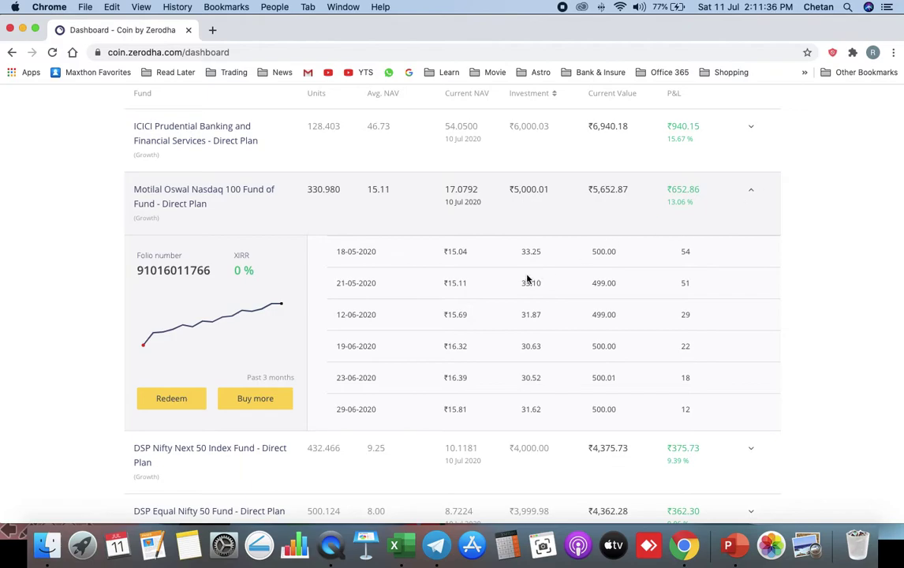
click(751, 190)
- Dismiss the DSP Nifty Next 50 ₹500 purchase form unplaced and return to the dashboard
scroll(625, 271, down, 2)
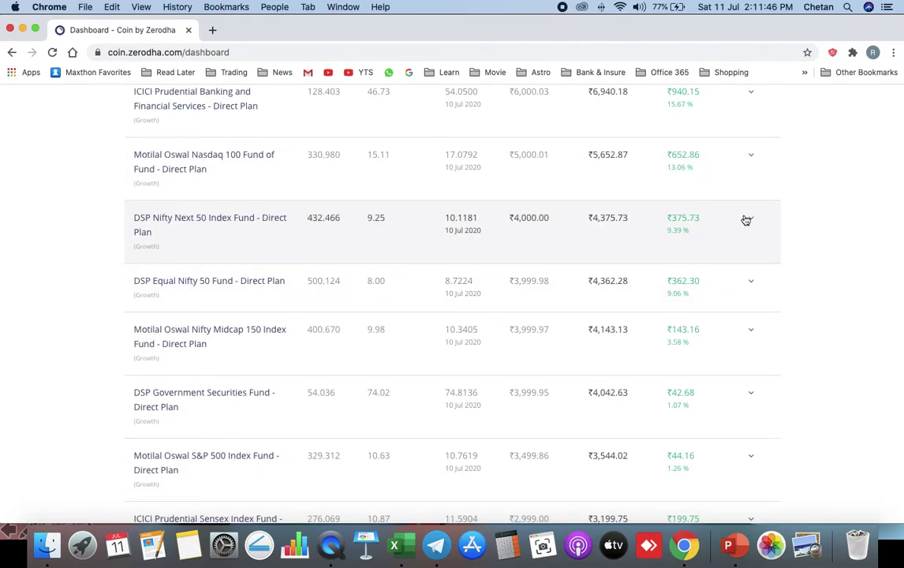
click(162, 236)
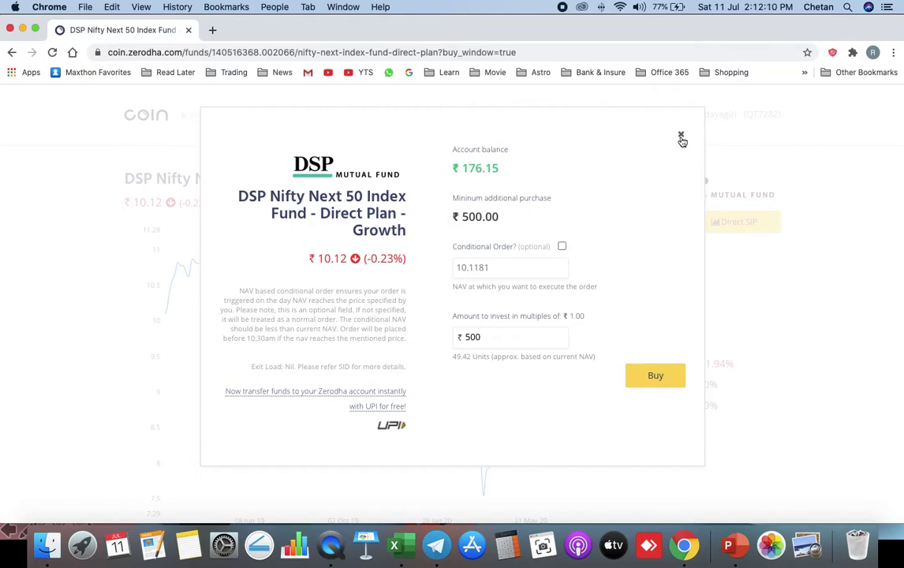
click(682, 135)
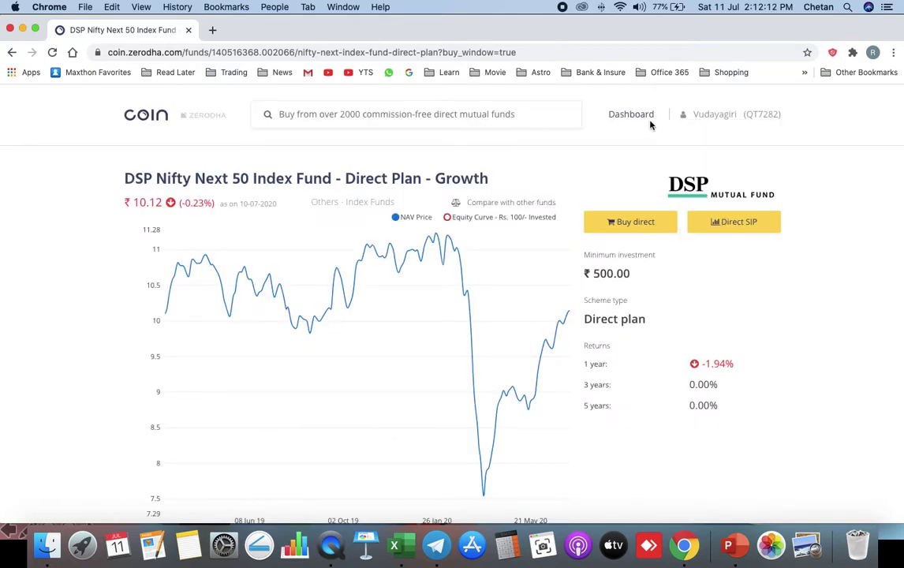
click(639, 118)
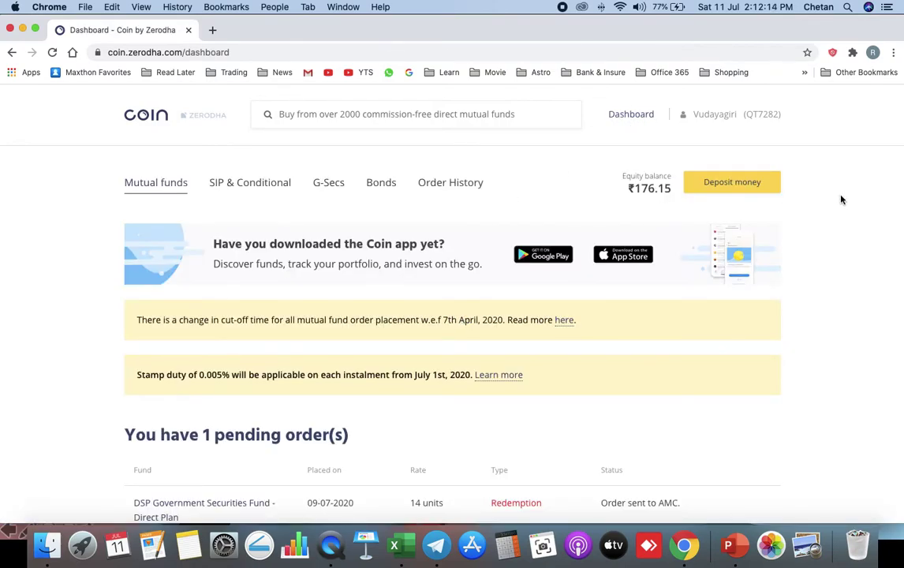
- Scroll the fund list to the totals: ₹40,999.70 invested, now worth ₹44,017.22
scroll(842, 198, down, 3)
scroll(844, 198, down, 3)
scroll(844, 199, down, 3)
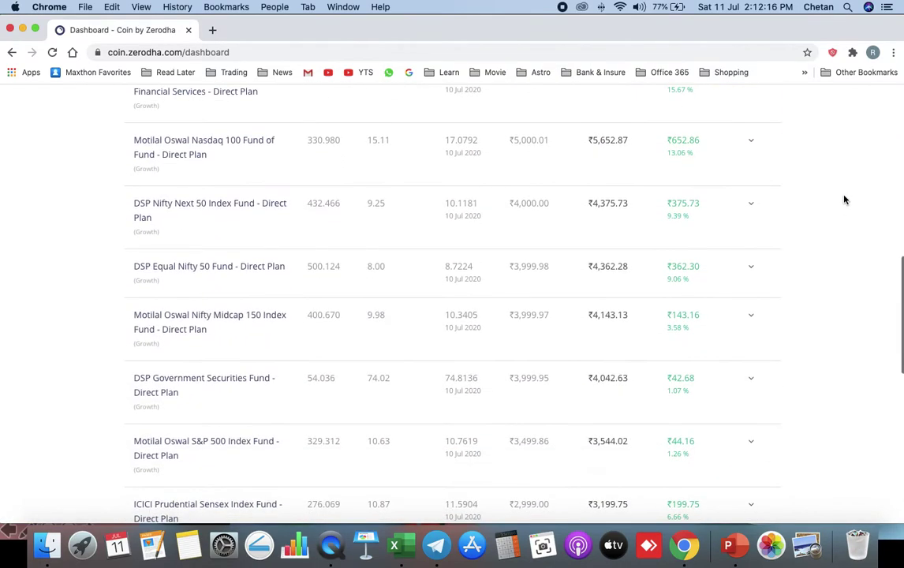
scroll(810, 206, down, 2)
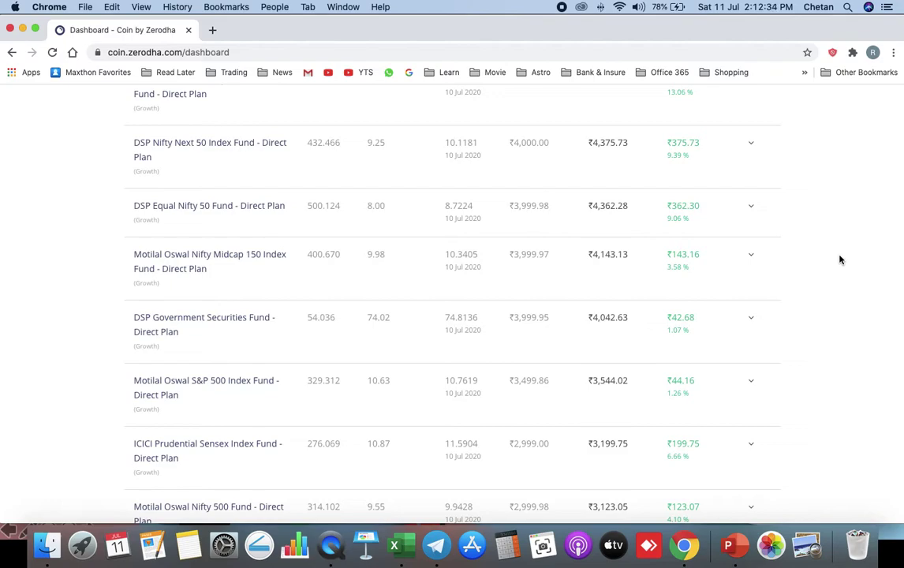
scroll(177, 259, up, 1)
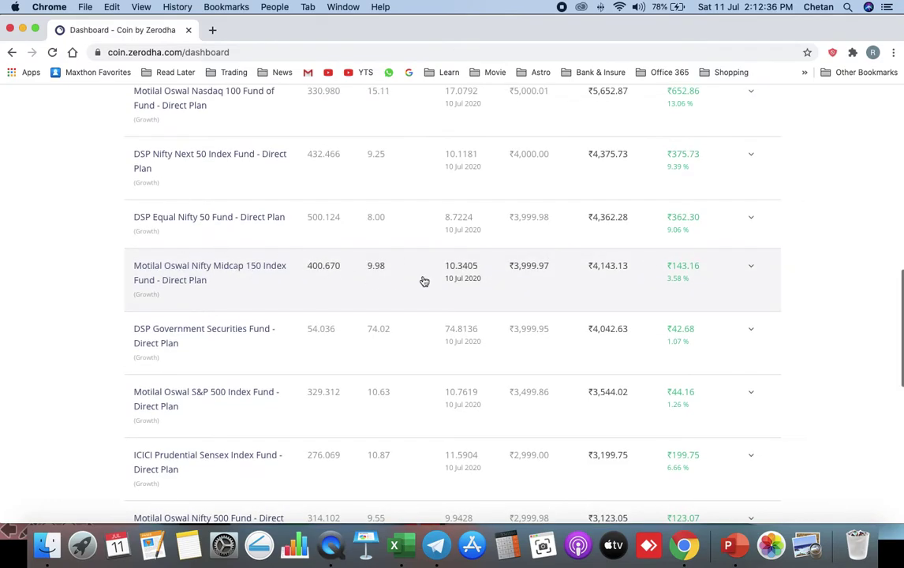
scroll(438, 280, down, 2)
scroll(438, 280, down, 1)
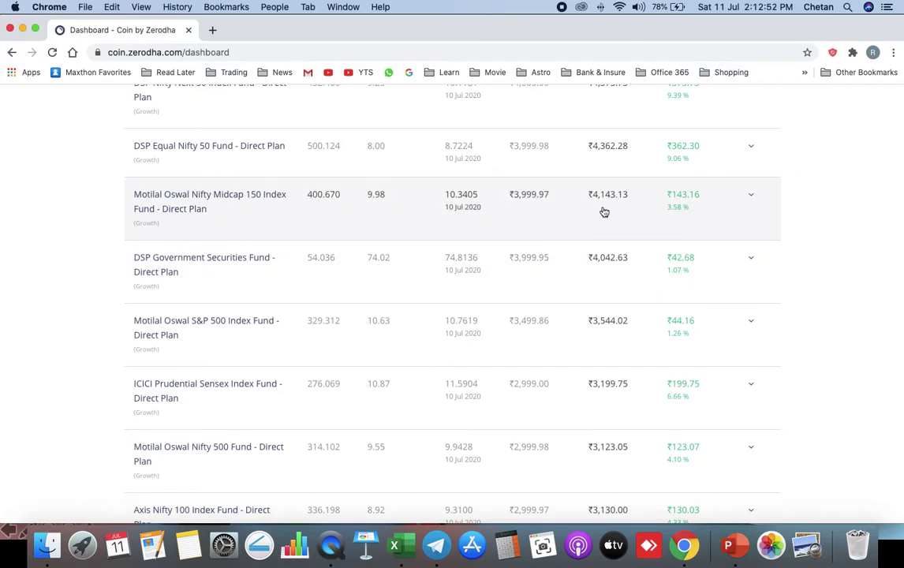
scroll(605, 212, down, 2)
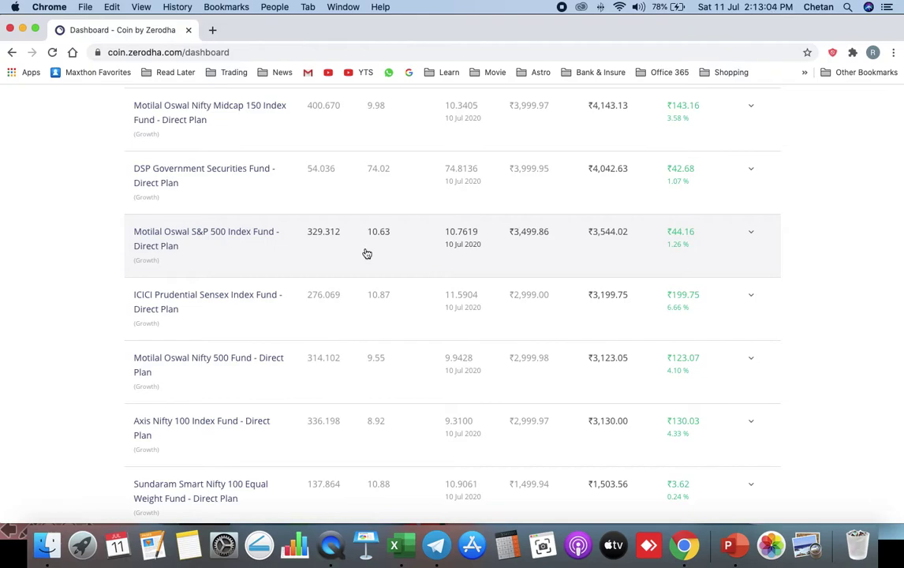
scroll(343, 283, down, 2)
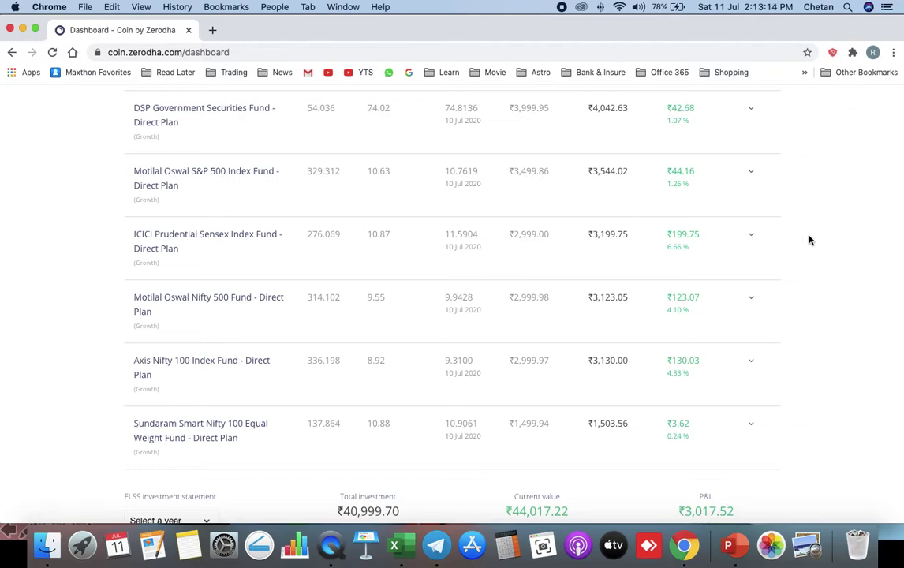
scroll(809, 240, down, 2)
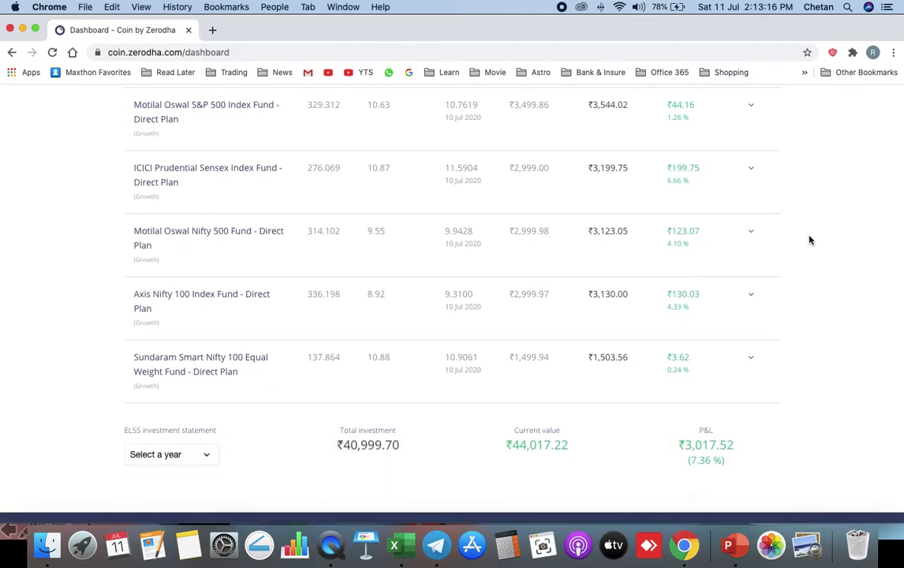
click(754, 233)
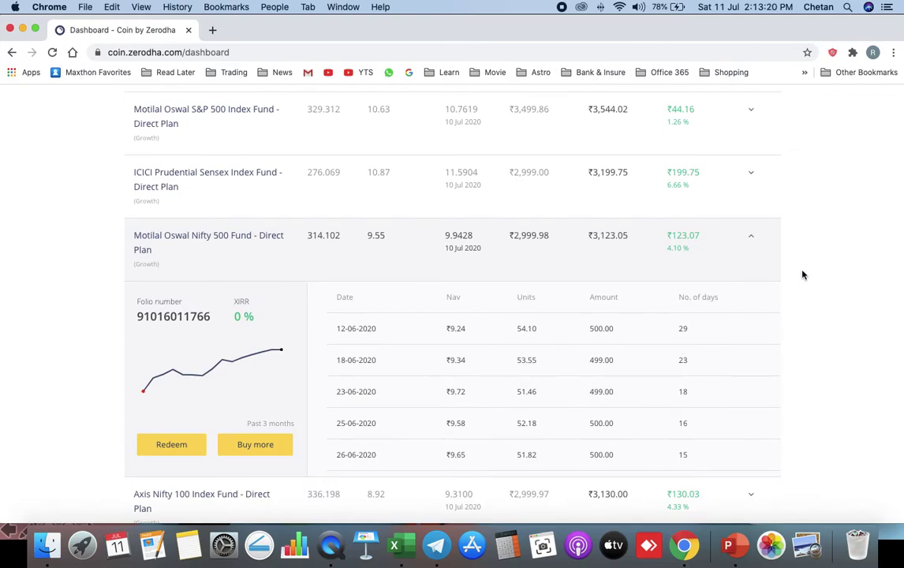
click(753, 237)
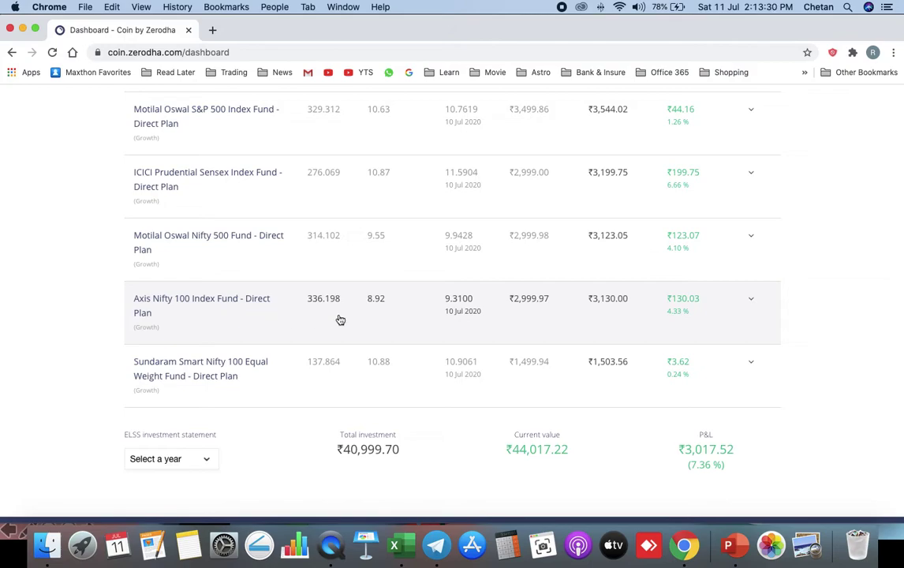
scroll(430, 310, down, 2)
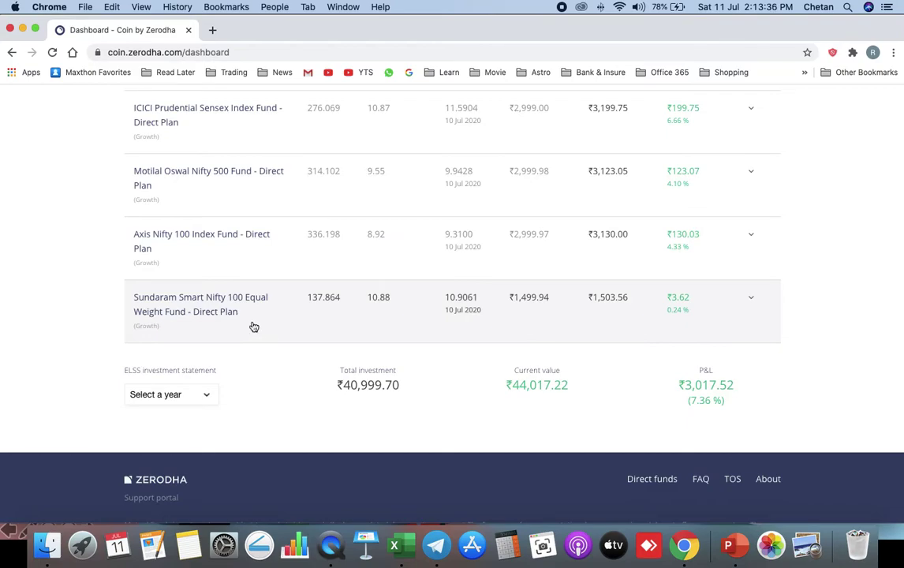
- Scroll back up to the pending DSP Government Securities redemption above Portfolio (11)
scroll(253, 326, up, 3)
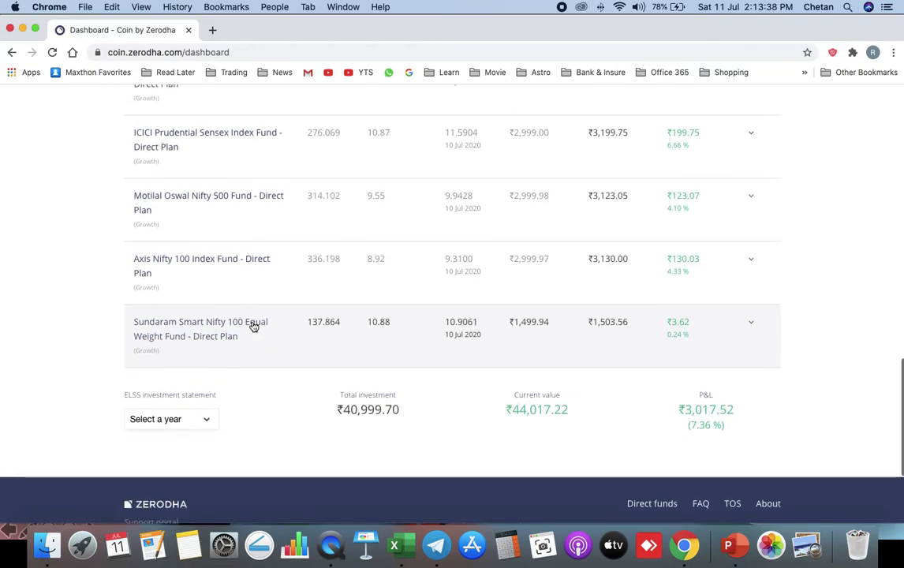
scroll(254, 326, up, 10)
scroll(254, 326, down, 2)
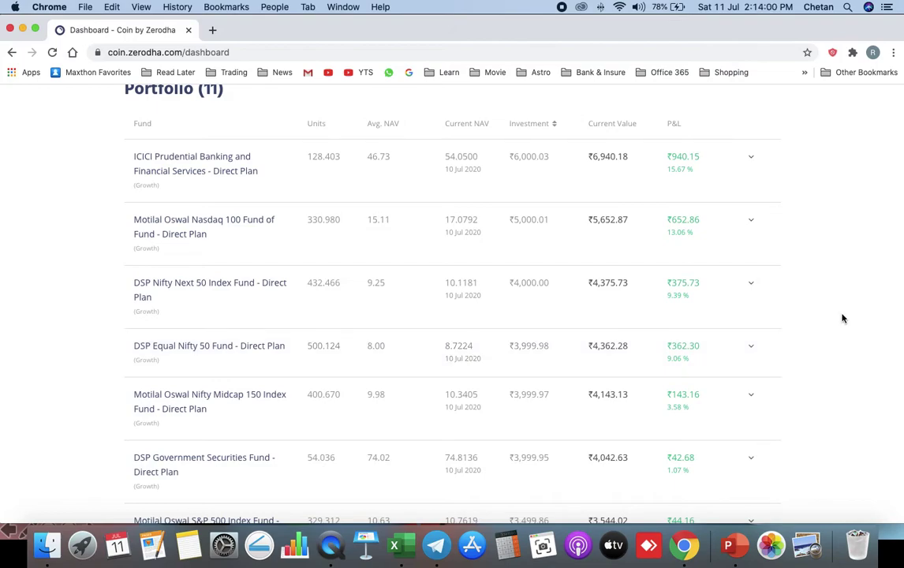
scroll(842, 318, down, 10)
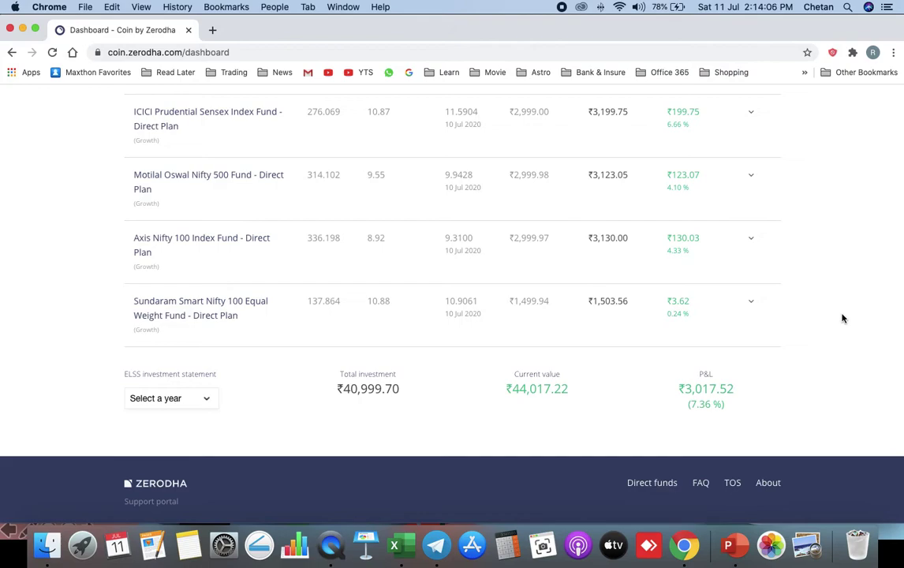
scroll(842, 318, up, 3)
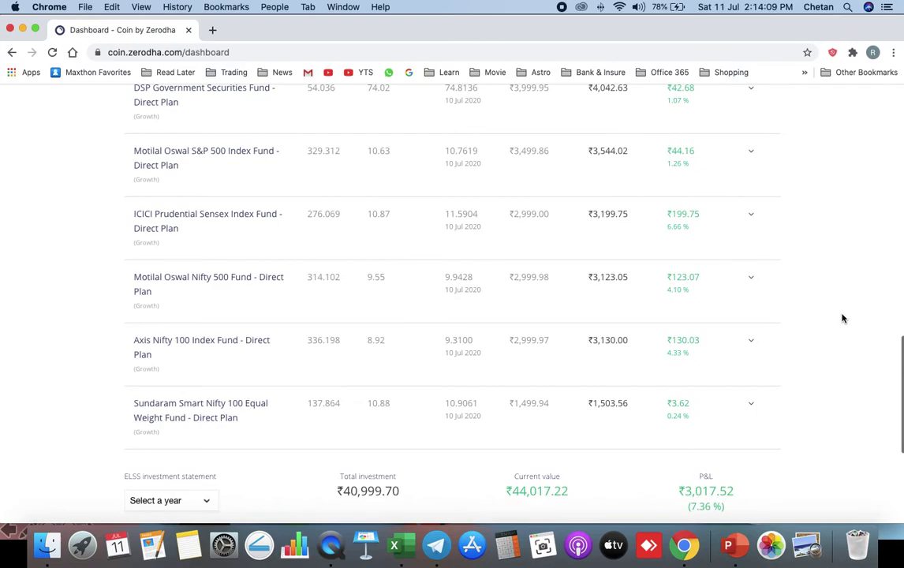
scroll(842, 318, up, 7)
scroll(842, 318, up, 2)
scroll(842, 318, up, 1)
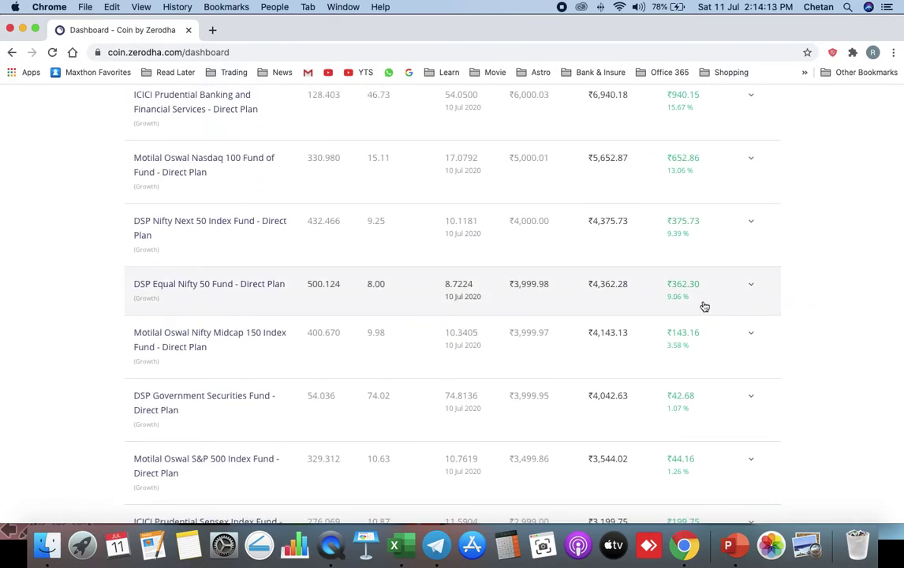
scroll(840, 288, down, 5)
- Expand the DSP Equal Nifty 50 Fund and review its purchase transactions
scroll(840, 287, up, 6)
scroll(841, 288, up, 10)
scroll(829, 299, down, 8)
scroll(829, 299, down, 4)
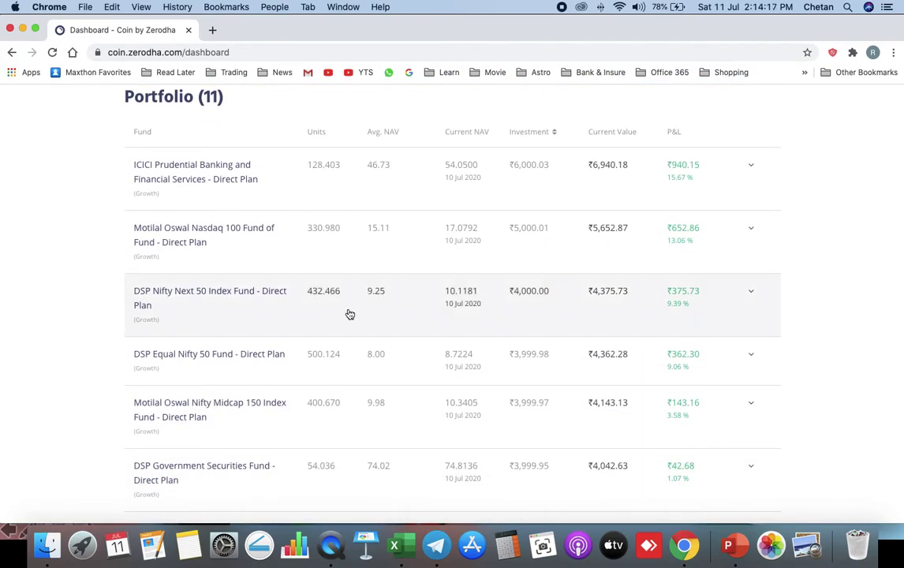
click(748, 355)
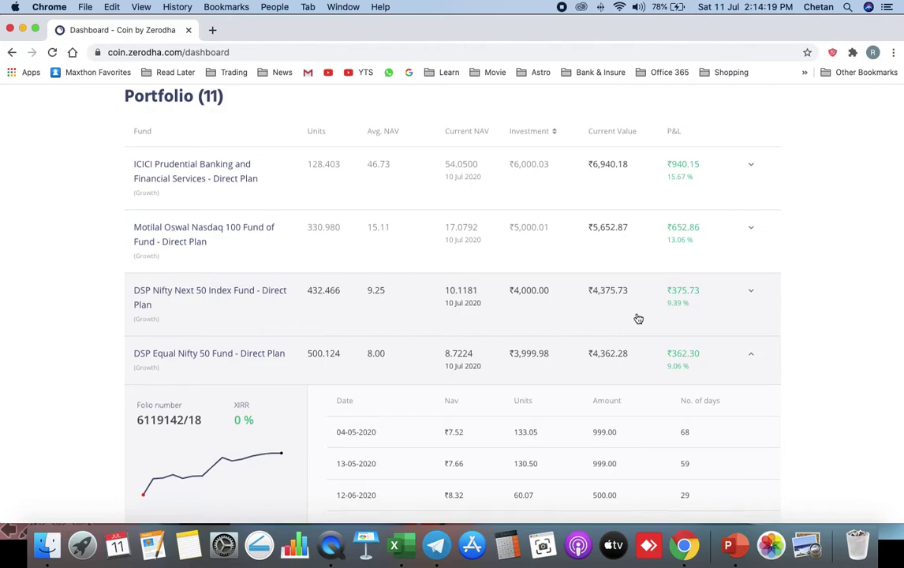
scroll(638, 317, down, 3)
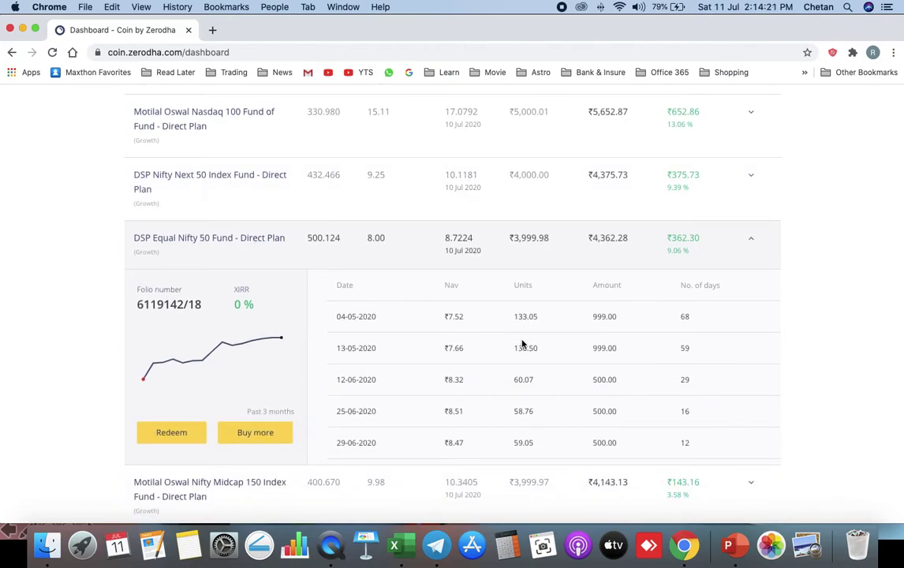
scroll(619, 334, down, 2)
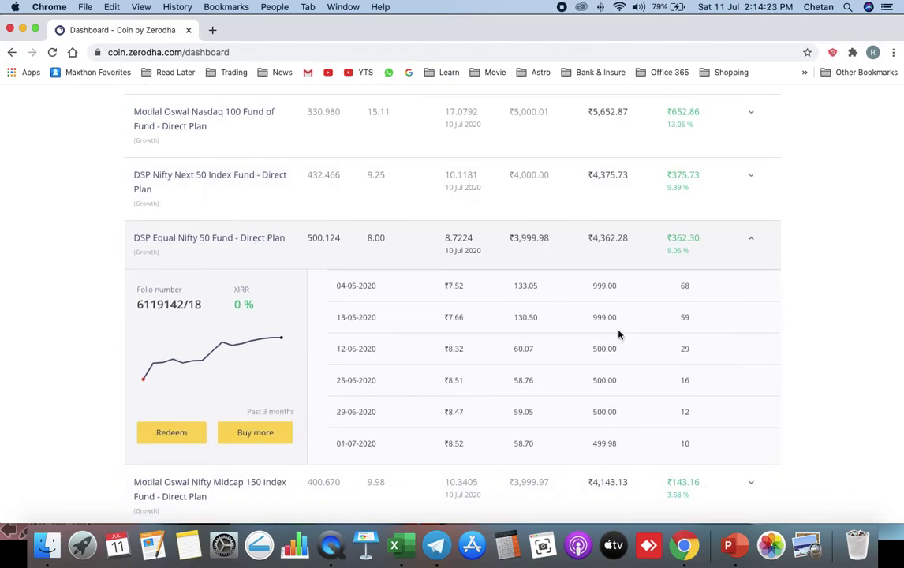
- Collapse the DSP Equal Nifty 50 details and scroll to the portfolio totals
click(751, 238)
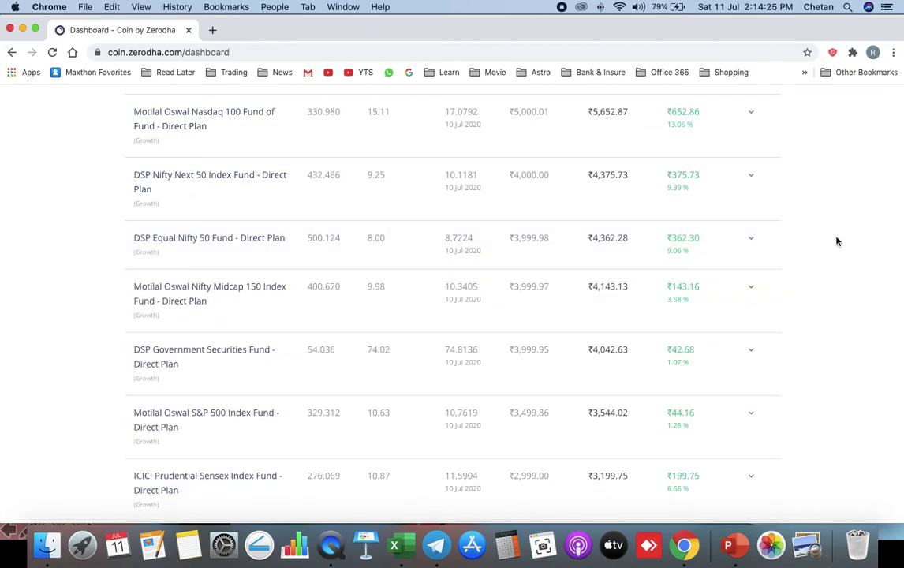
scroll(838, 241, down, 5)
scroll(838, 241, down, 2)
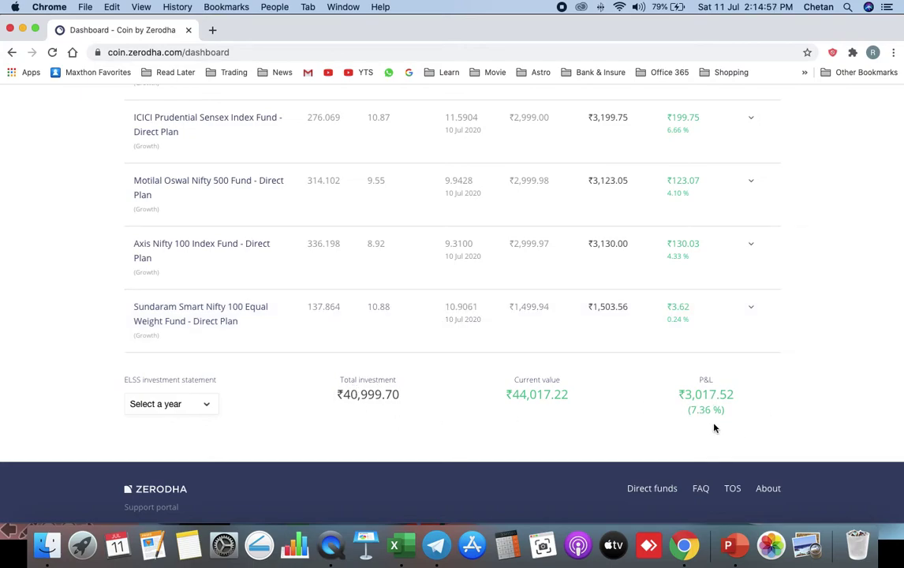
- Switch to the Excel Goal 10 Crores sheet and walk the Age and New Investment columns
click(417, 540)
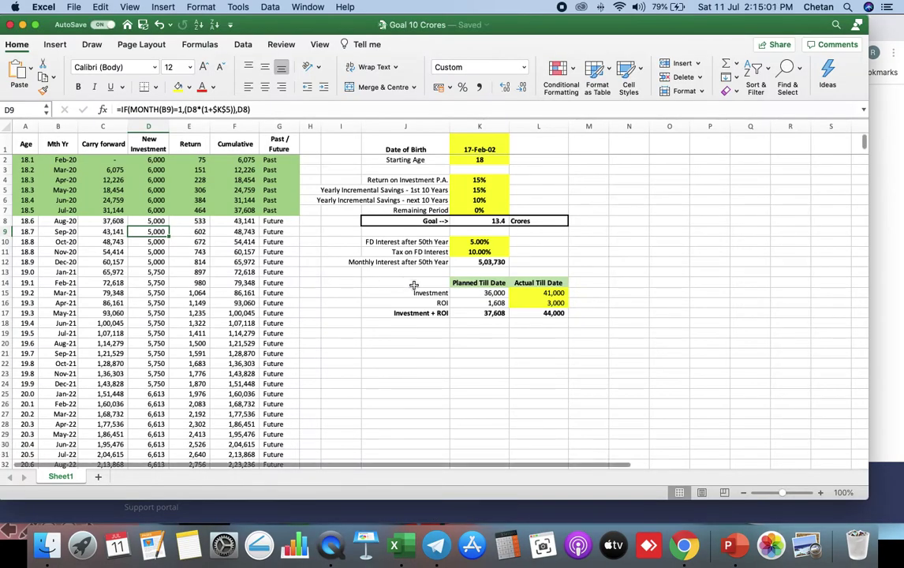
key(Left)
key(Left)
key(Left)
key(Up)
key(Up)
key(Up)
key(Up)
key(Up)
key(Up)
key(Up)
key(Right)
key(Right)
key(Right)
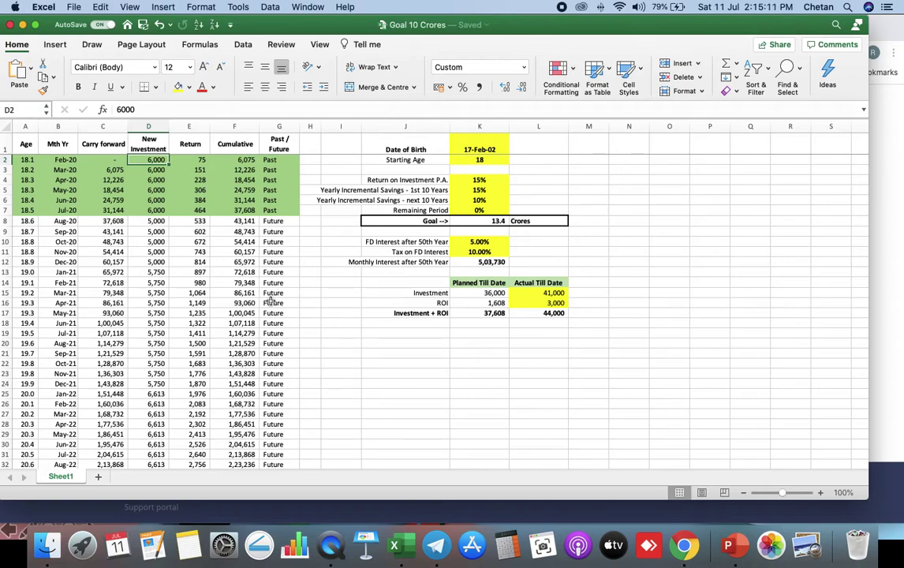
key(Down)
key(Down)
key(Down)
key(Down)
key(Down)
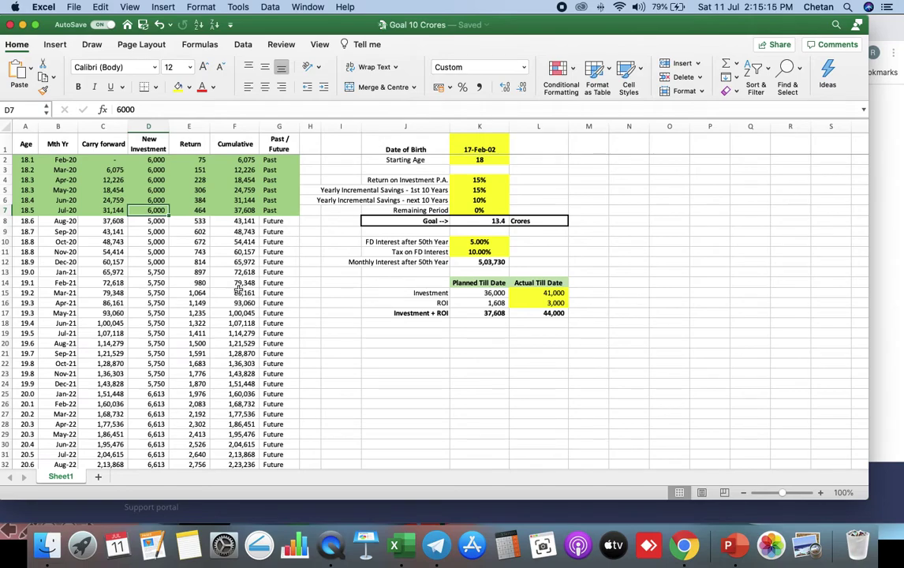
key(Down)
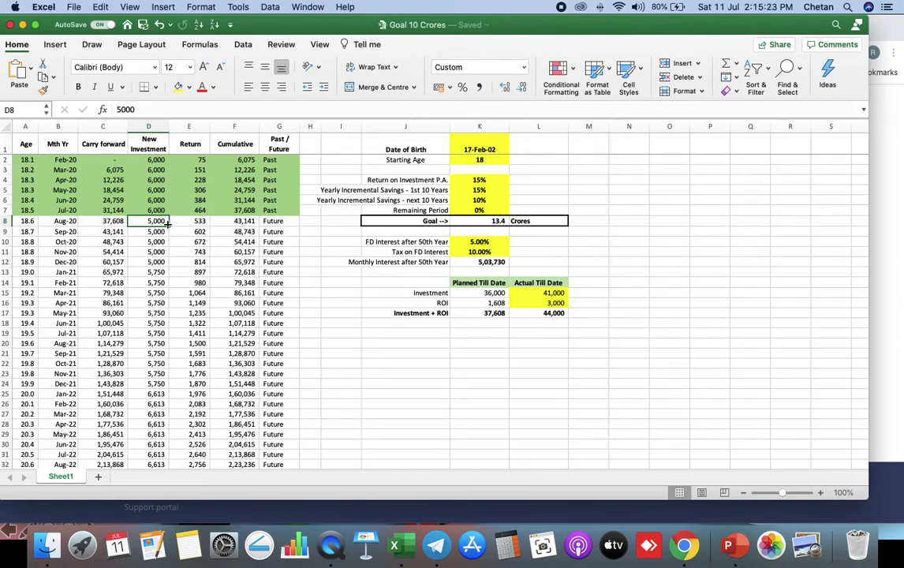
- Inspect the Feb-20 and Aug-20 investments, the 41,000 investment to date, and the 13.4 Crores goal formula
click(150, 159)
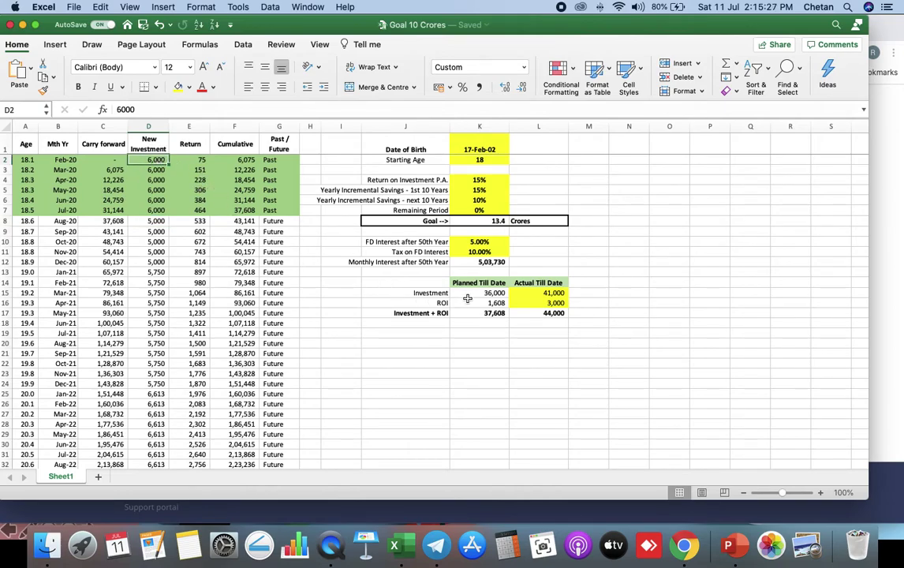
click(493, 294)
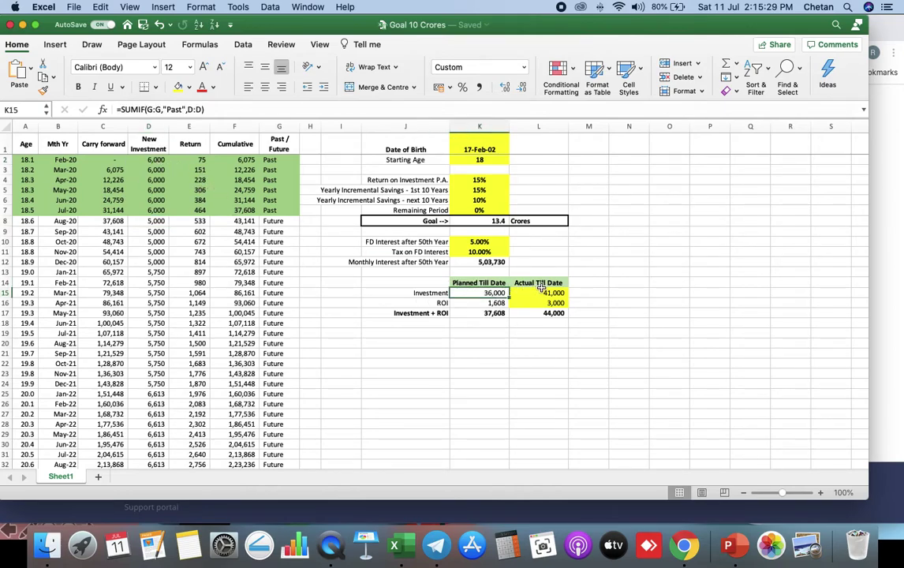
click(545, 293)
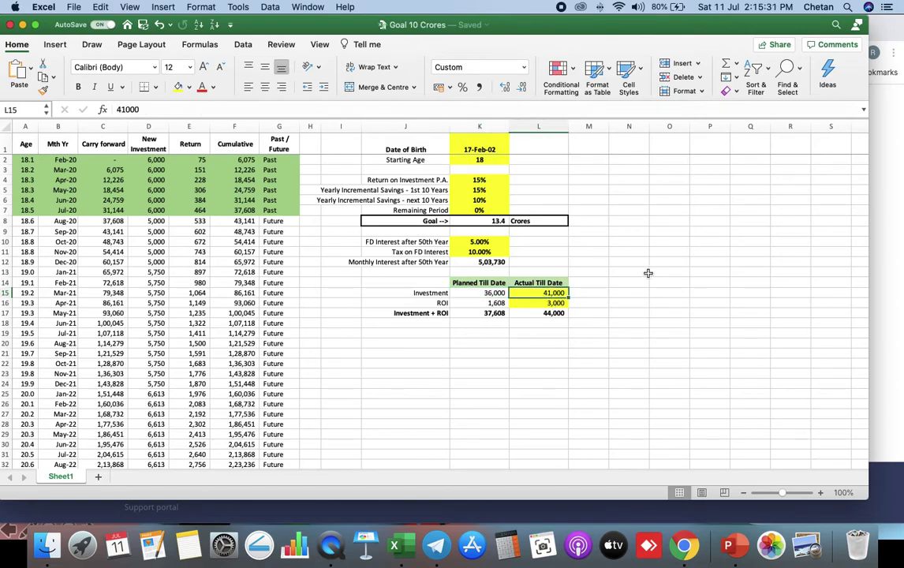
click(144, 221)
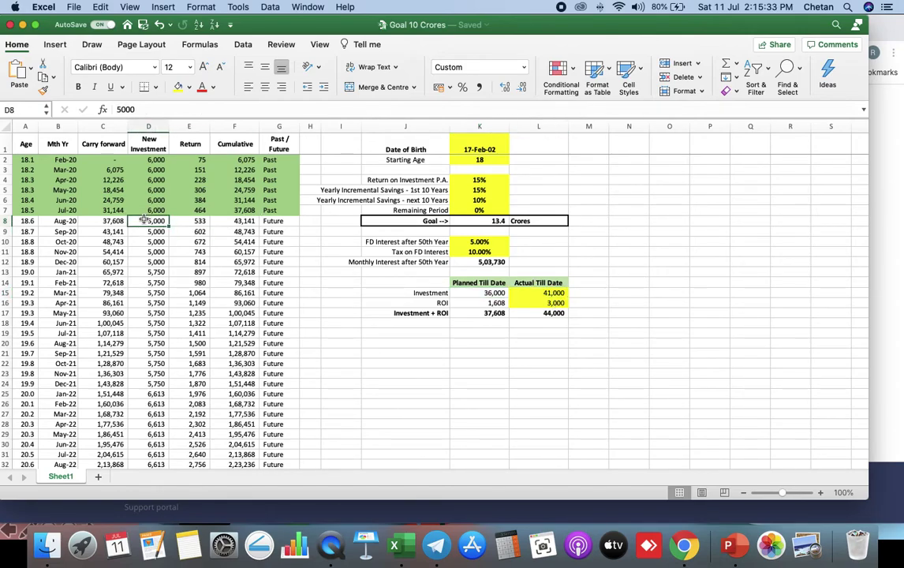
click(464, 221)
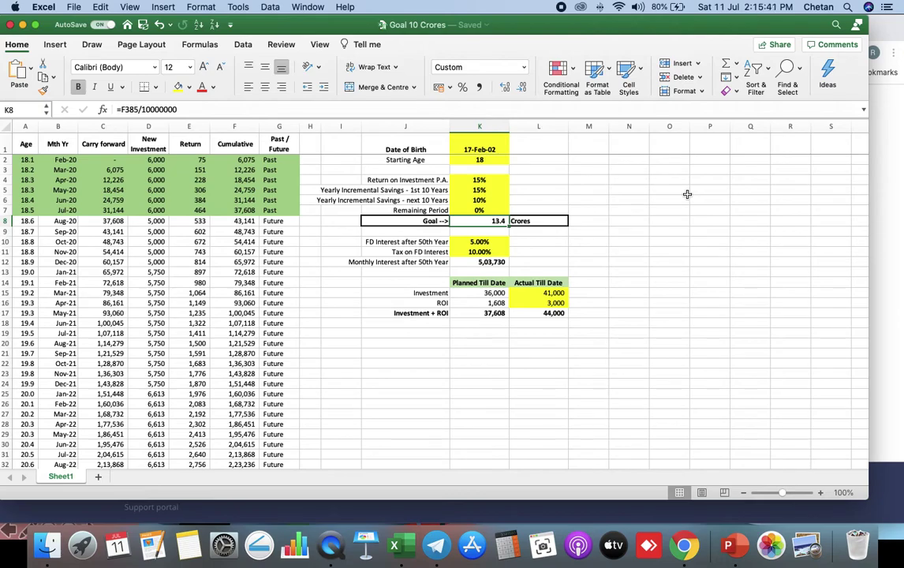
- Change D8 from 5,000 to 6,000 and confirm the goal becomes 16.0 Crores
click(147, 221)
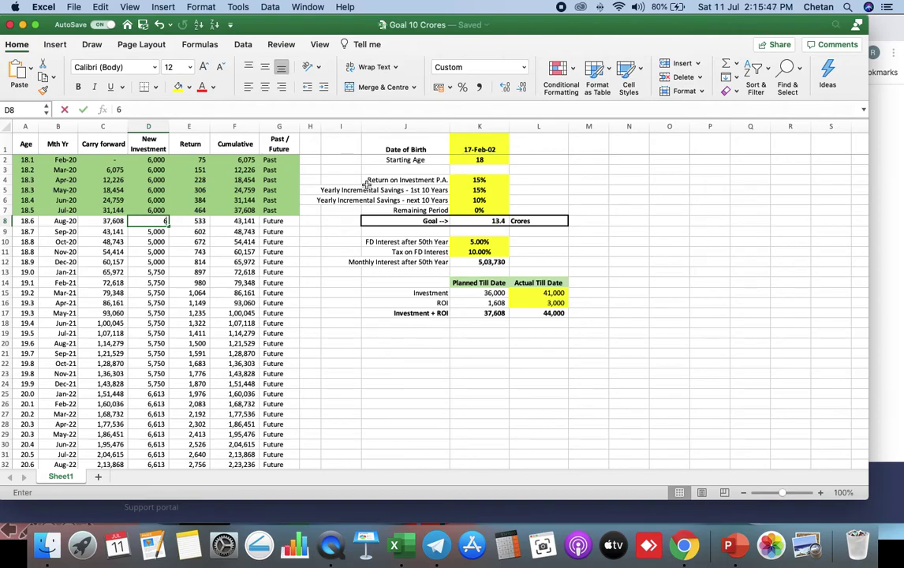
text(6000)
key(Return)
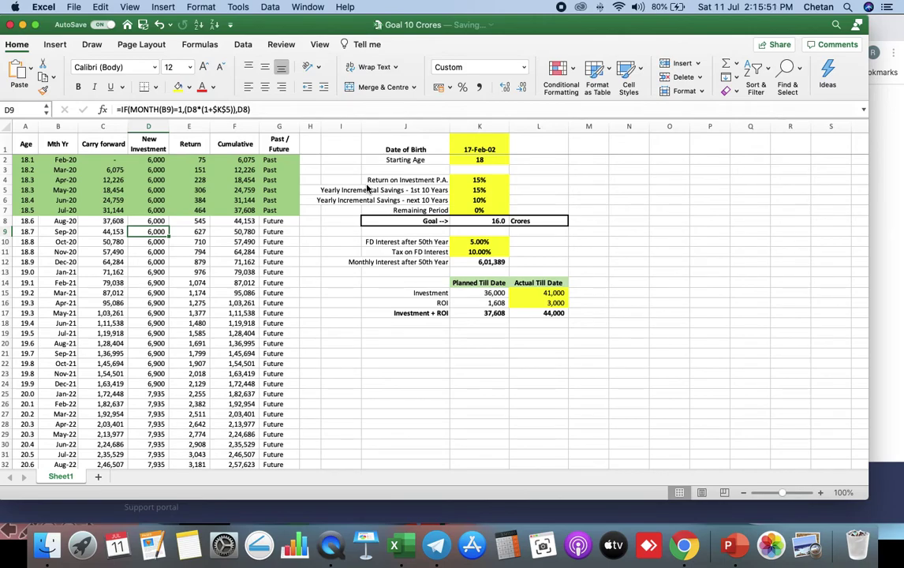
click(493, 218)
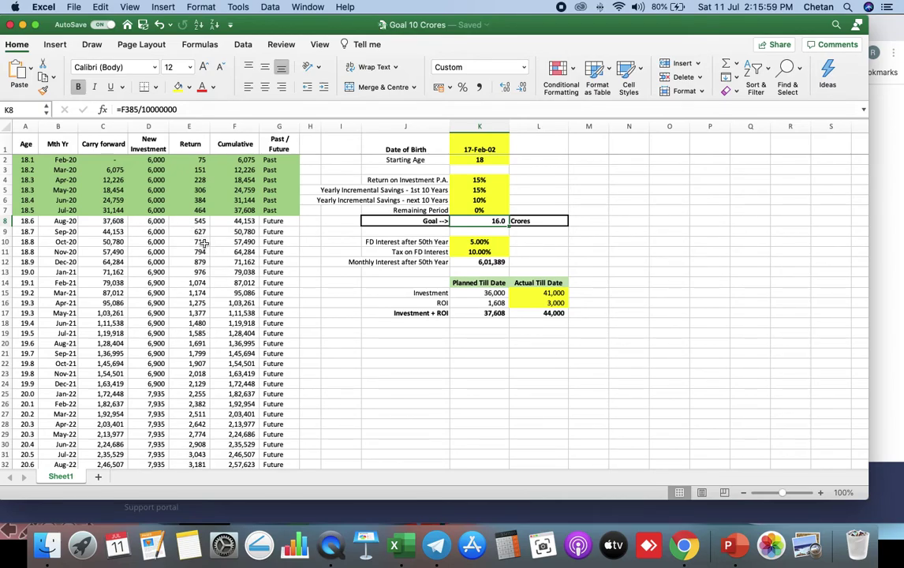
- Try 7,000 as the August 2020 investment in D8
click(146, 221)
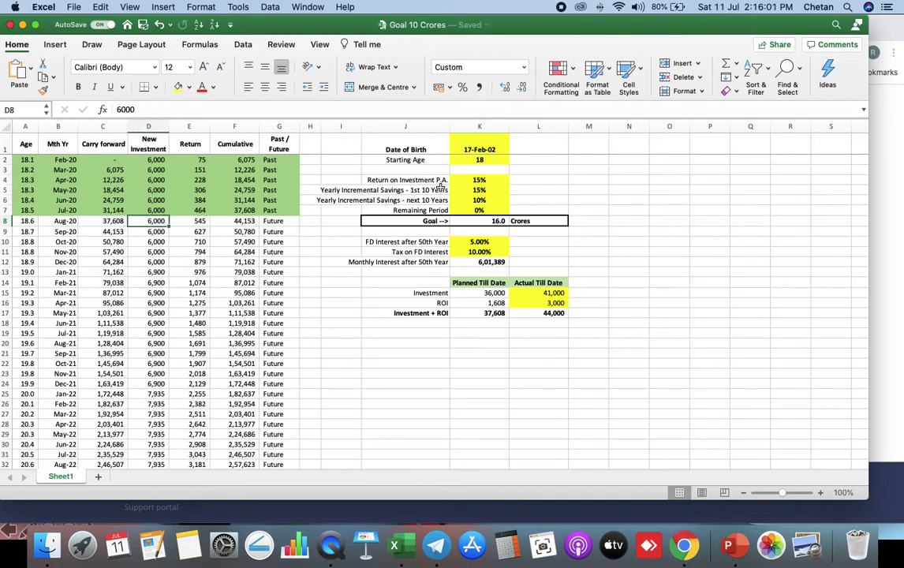
text(7000)
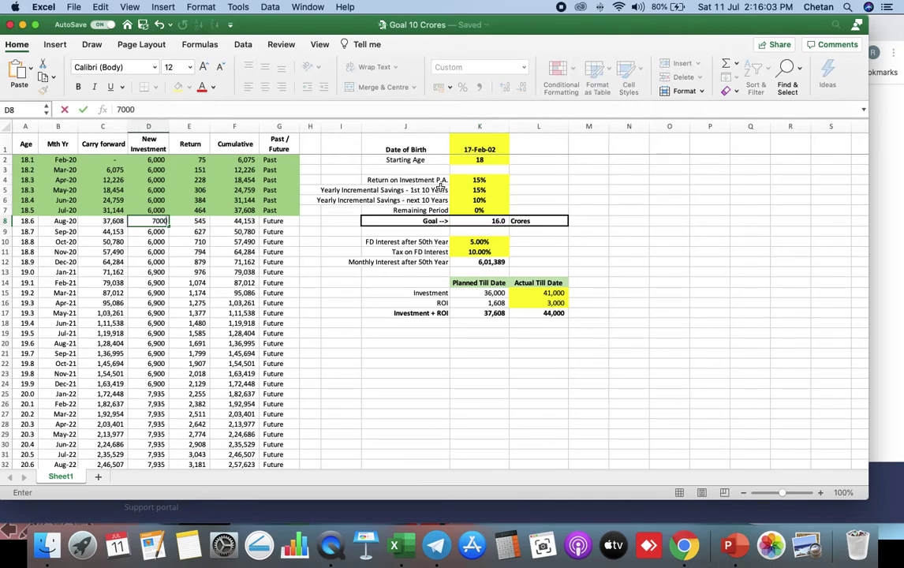
key(Return)
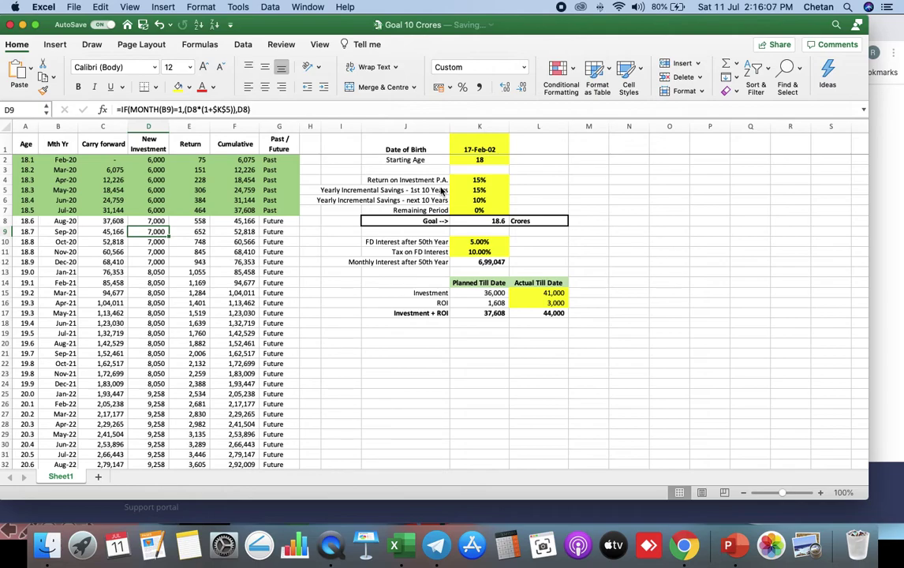
- Restore D8 to 5,000, returning the goal to 13.4 Crores
key(Up)
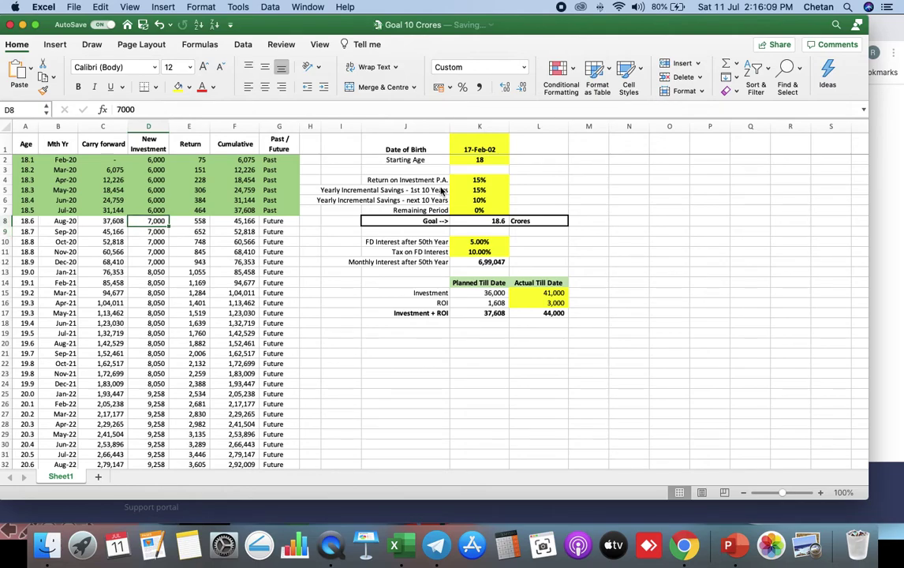
text(5000)
key(Return)
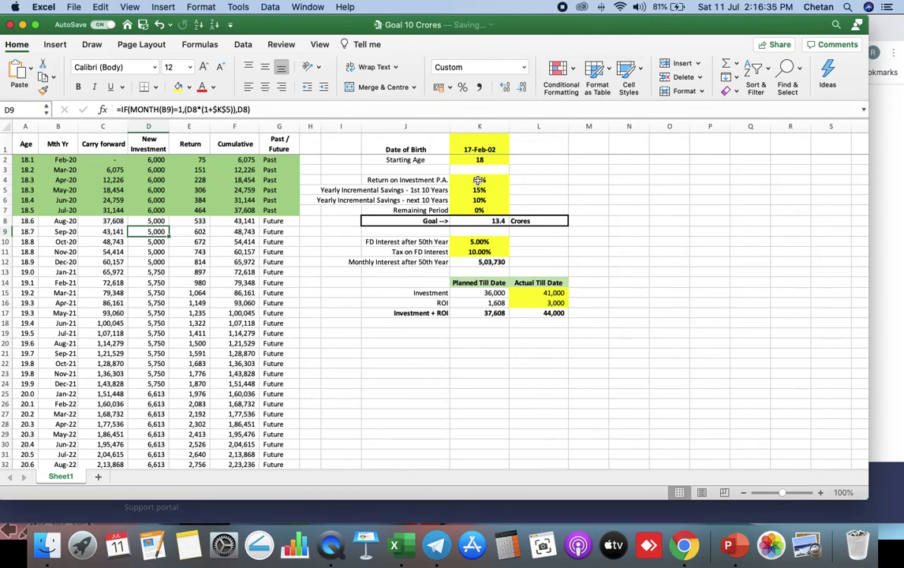
click(479, 180)
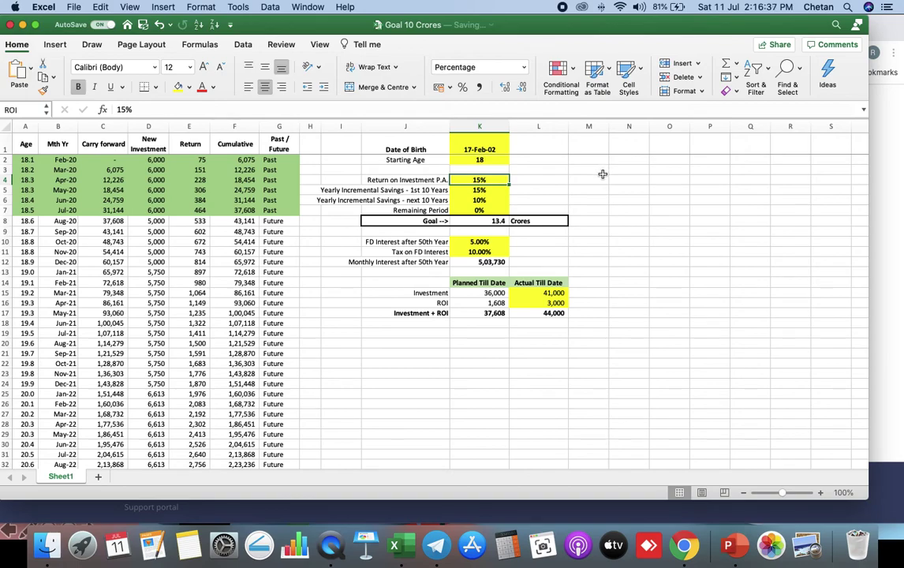